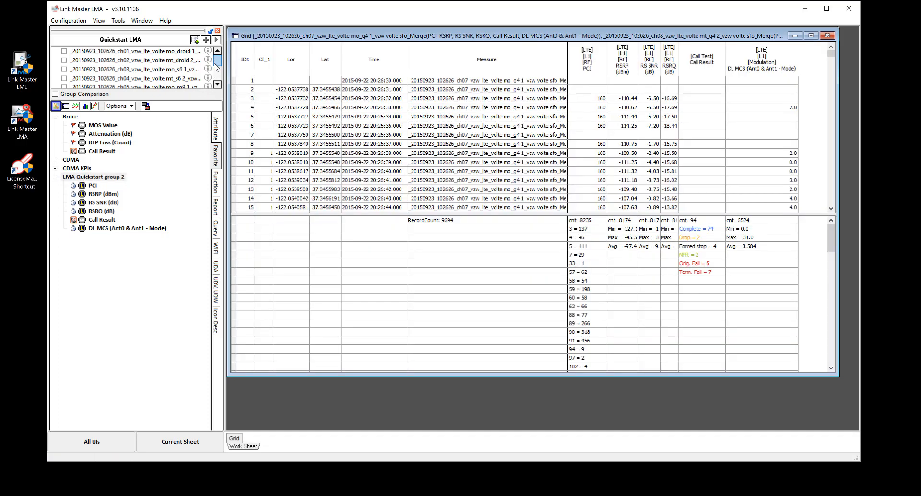
Examine the file formats offered for exporting the merged log data grid
left_click_drag(216, 62, 218, 80)
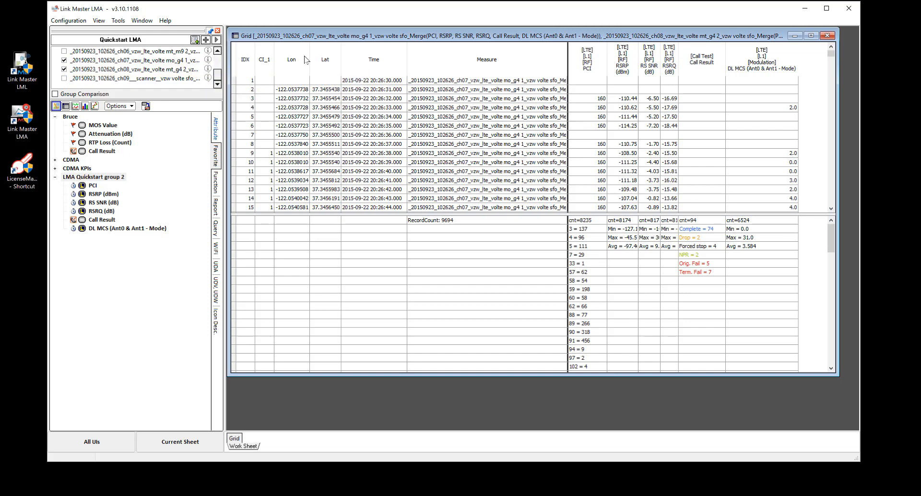
left_click(693, 109)
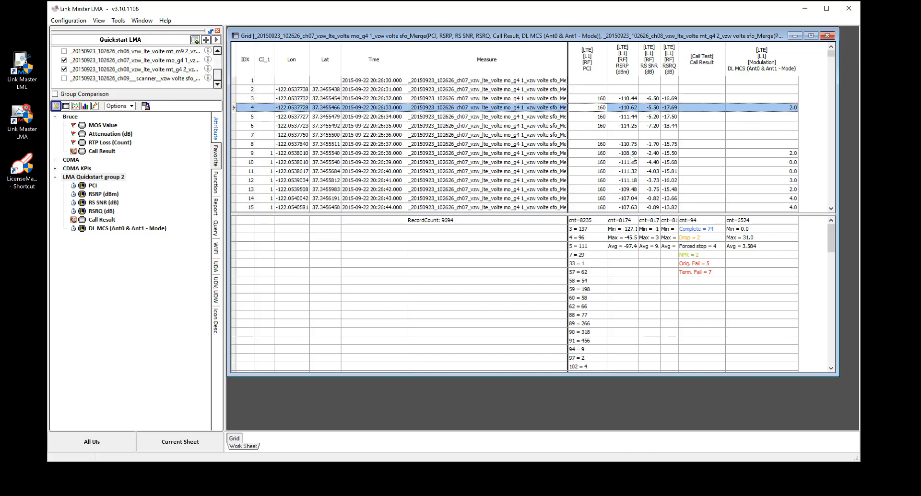
right_click(811, 138)
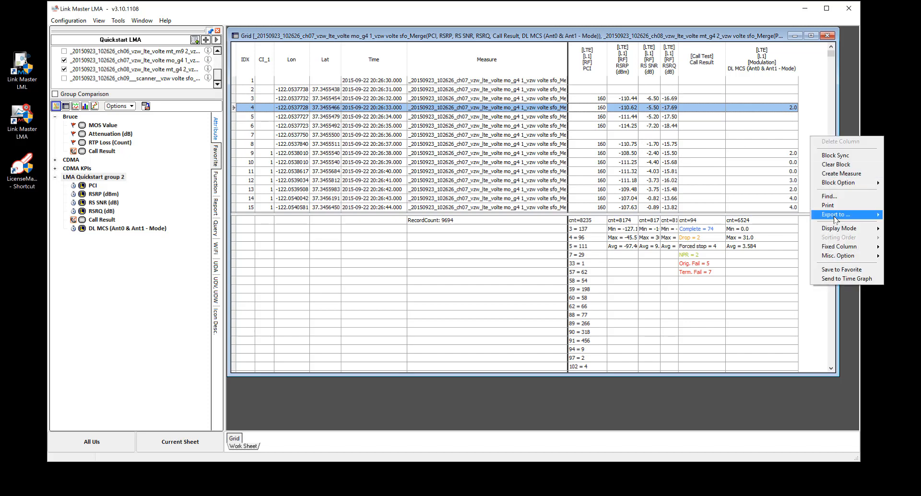
mouse_move(835, 219)
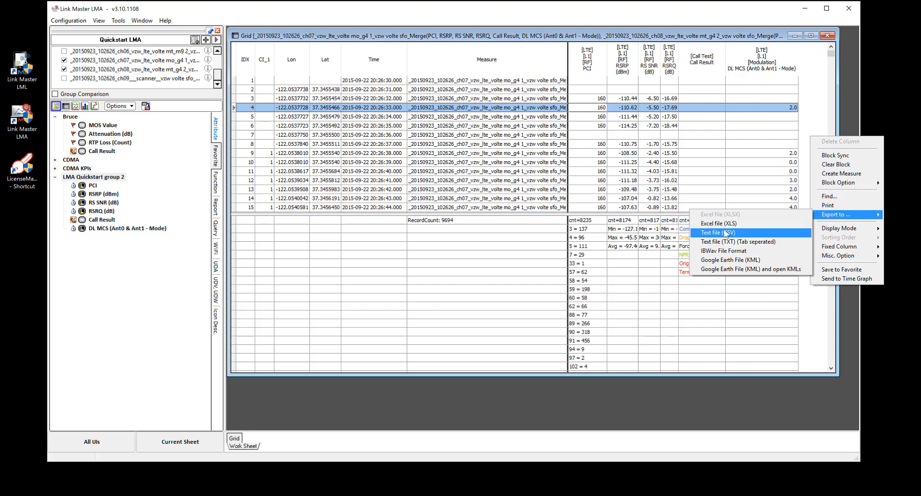
left_click(520, 38)
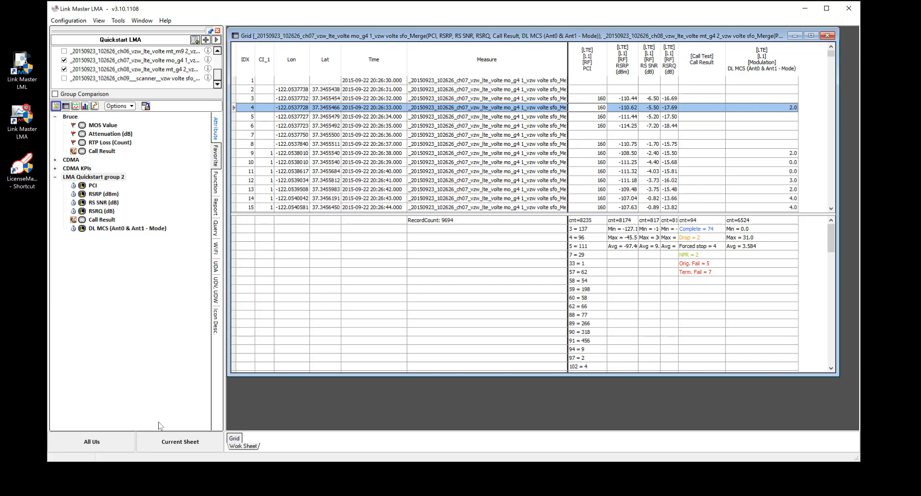
Launch the LogConverter utility from the Link Master LMA program group
left_click(15, 495)
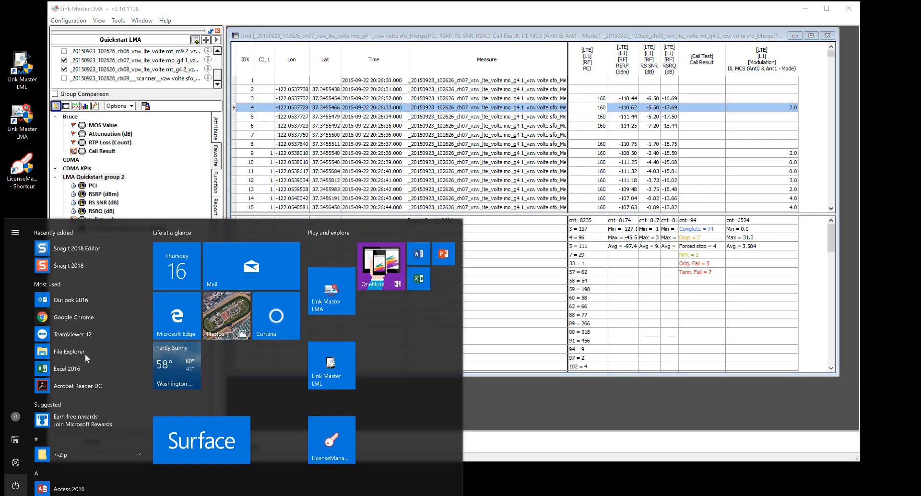
left_click_drag(143, 242, 141, 341)
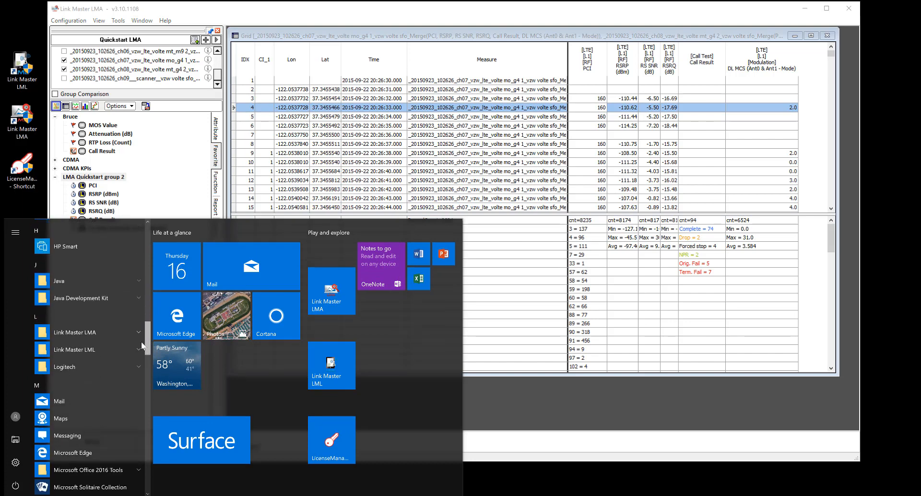
left_click(138, 333)
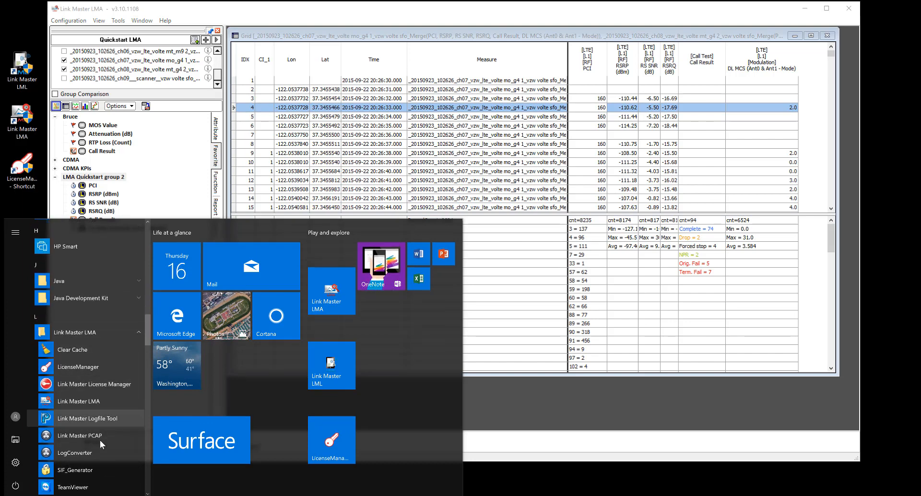
left_click(72, 451)
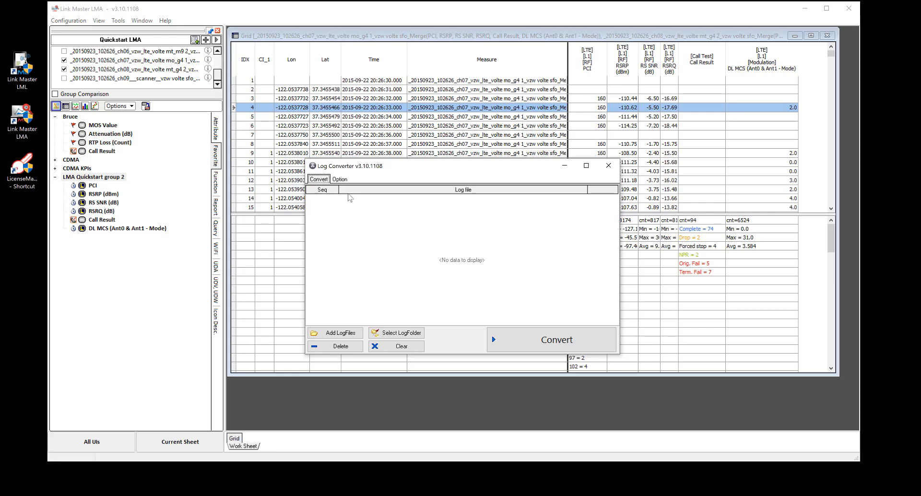
Add the 20150923_102626 CH01 and CH02 DML log files from the San Francisco folder to the conversion list
left_click(345, 335)
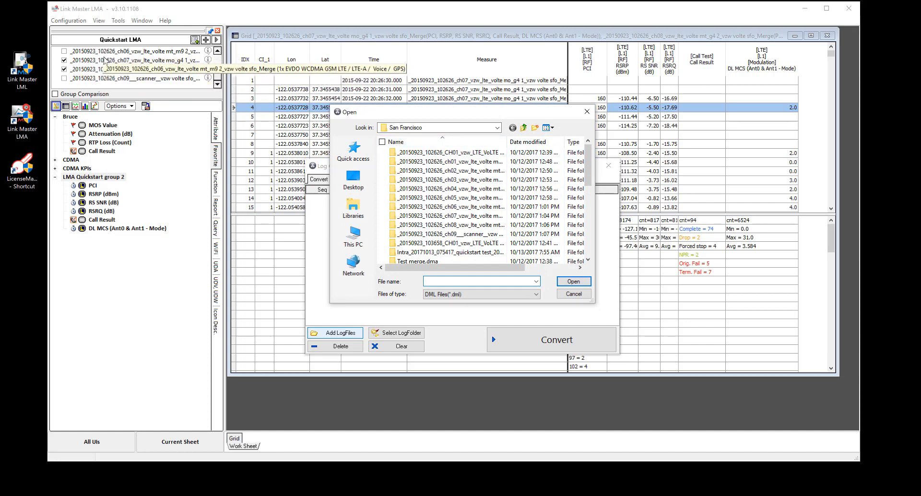
scroll(417, 223, "down", 2)
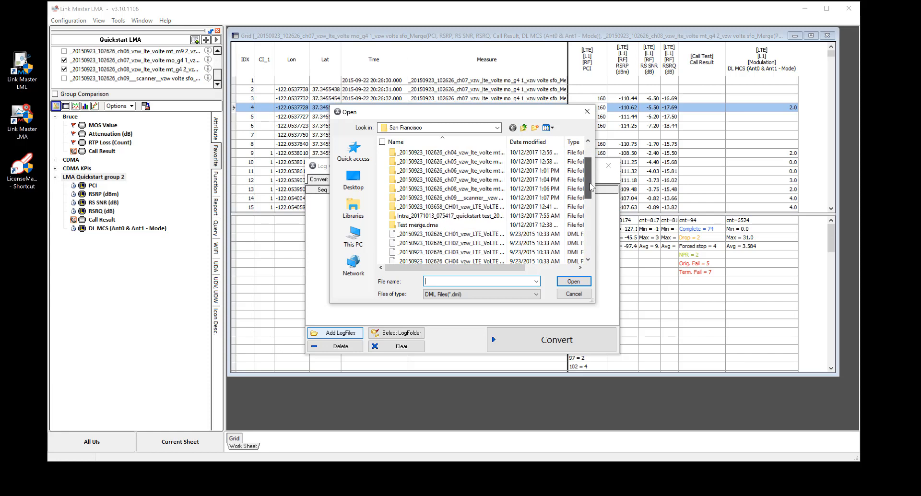
left_click(383, 206)
left_click(384, 215)
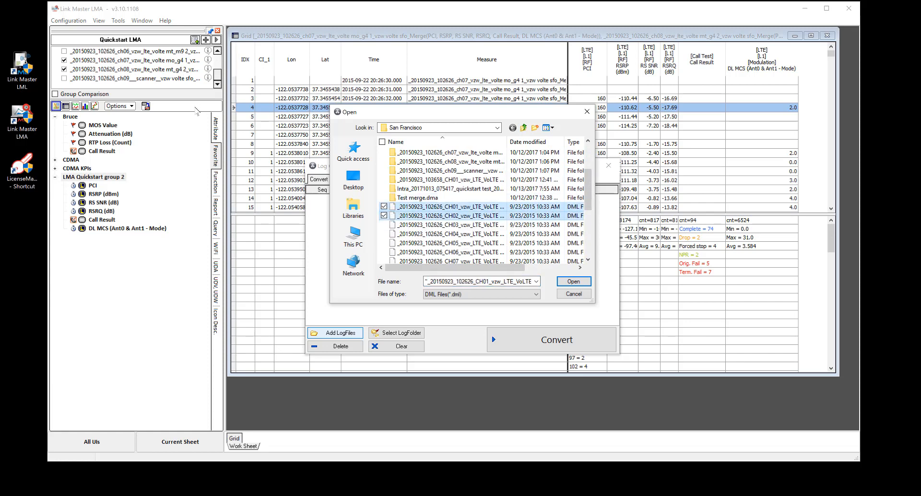
left_click(573, 282)
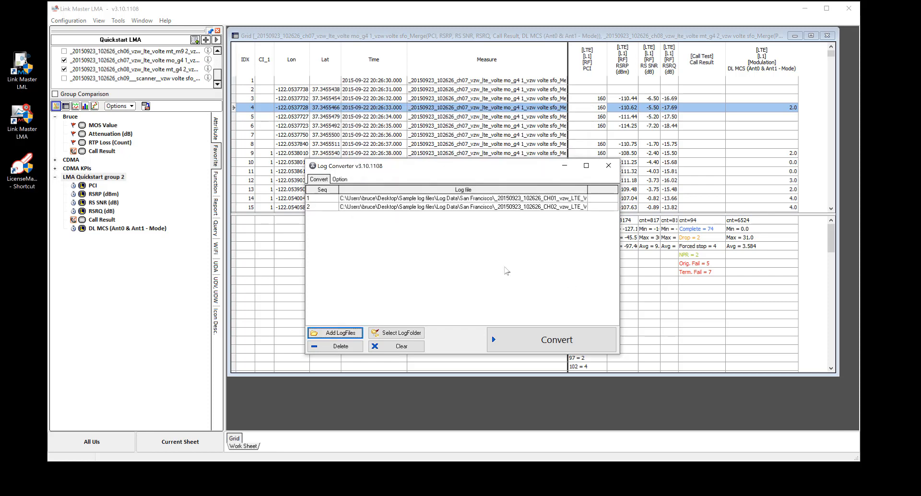
Check the converter options and export the LMA Quickstart group 2 favorite group as an XPF file named test
left_click(340, 180)
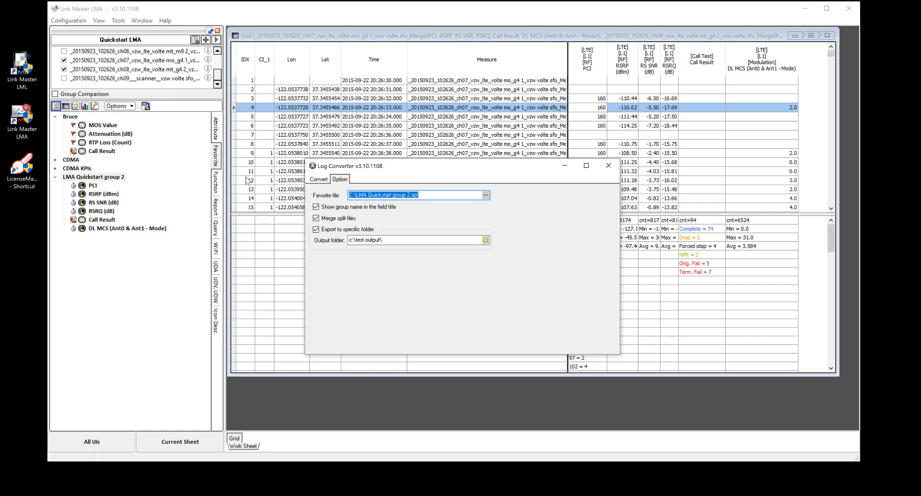
left_click(102, 179)
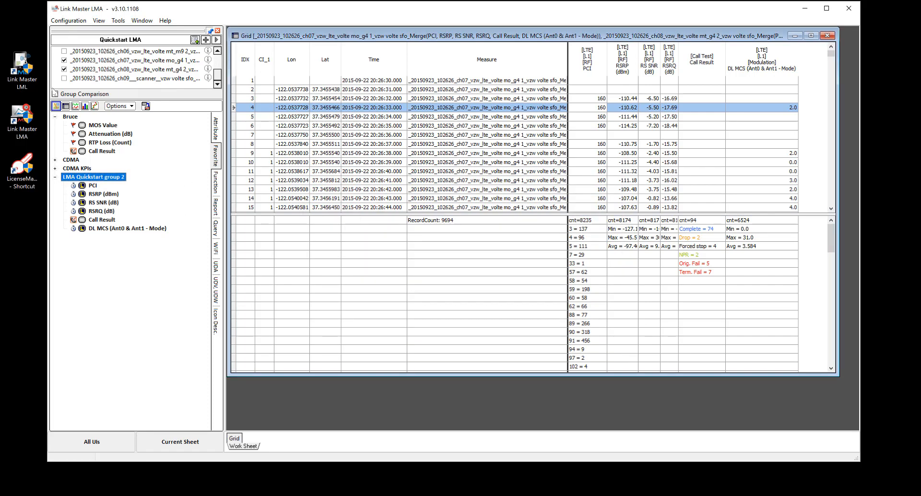
right_click(95, 181)
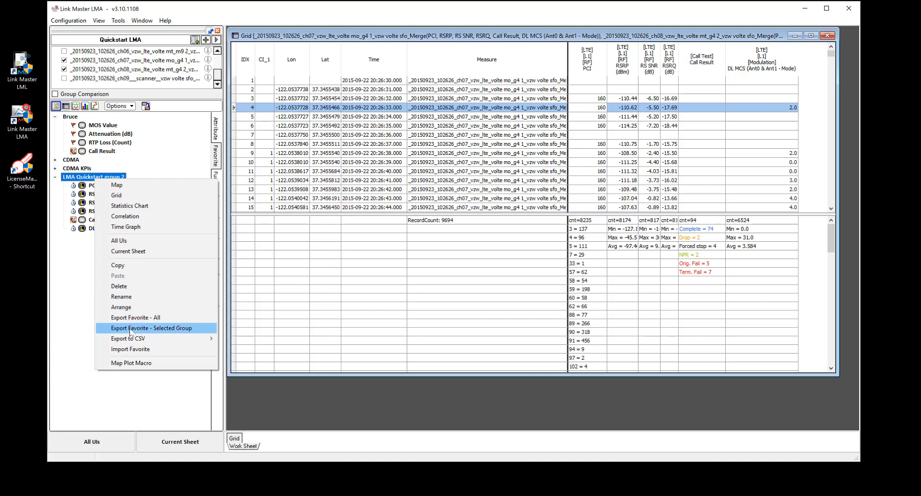
left_click(169, 329)
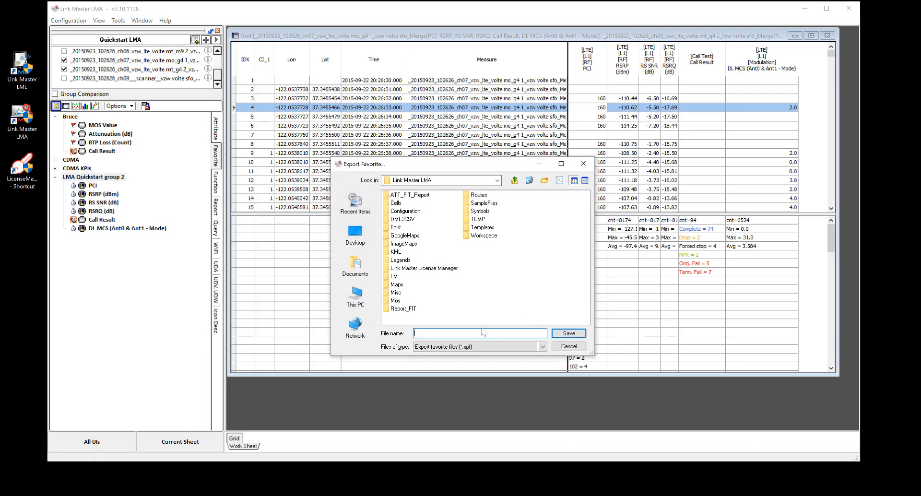
type("test")
left_click(559, 334)
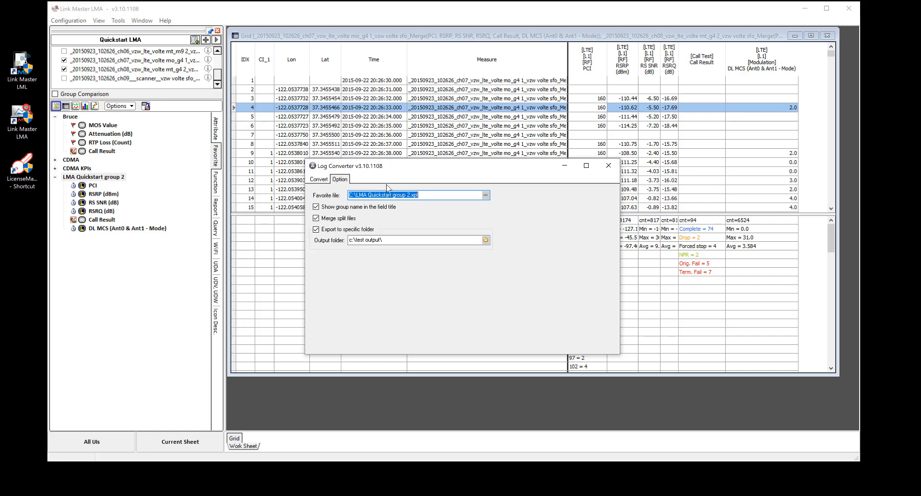
Convert the two log files using the LMA Quickstart group 2.xpf favorite file and the c:\test output\ output folder
left_click(435, 195)
left_click(388, 241)
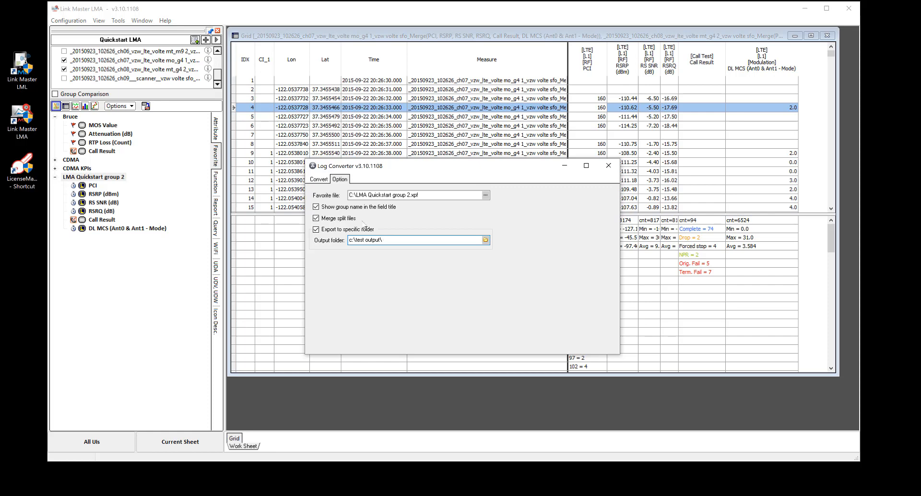
left_click(319, 180)
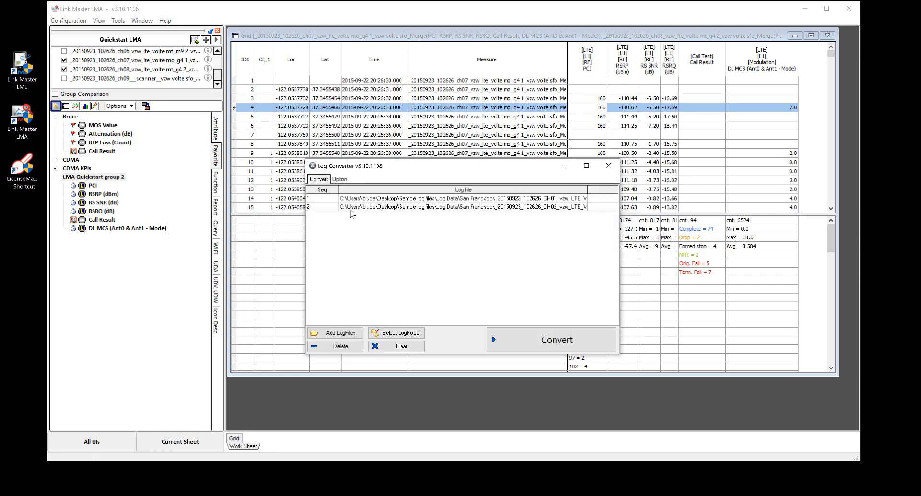
left_click(545, 340)
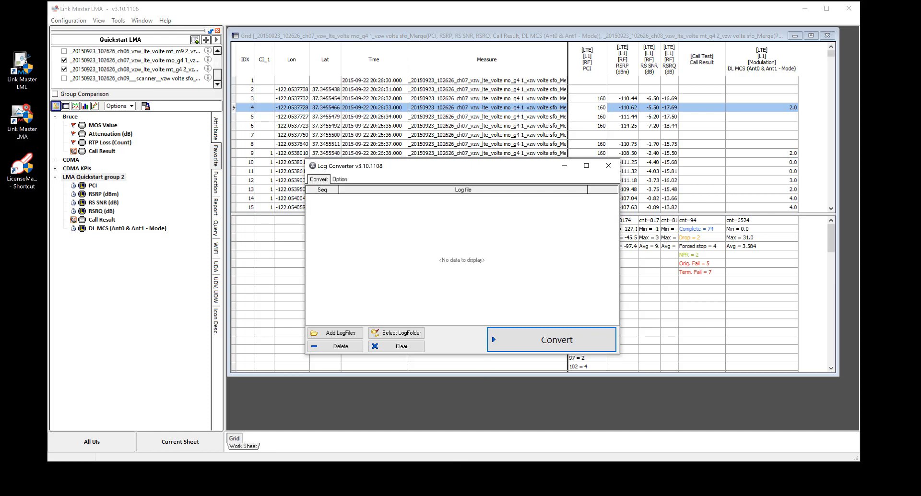
Switch to File Explorer, open the test output folder on drive C, and widen the Name column to fit the file names
left_click(391, 495)
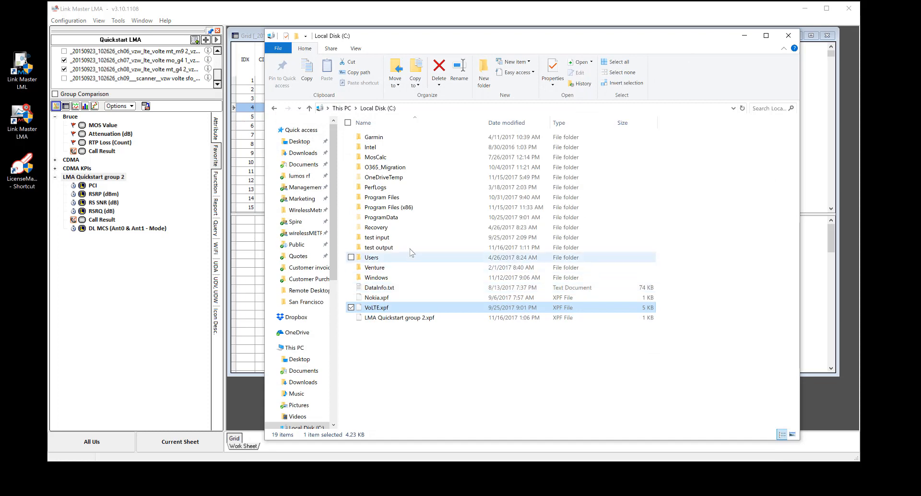
left_click(391, 248)
double_click(391, 248)
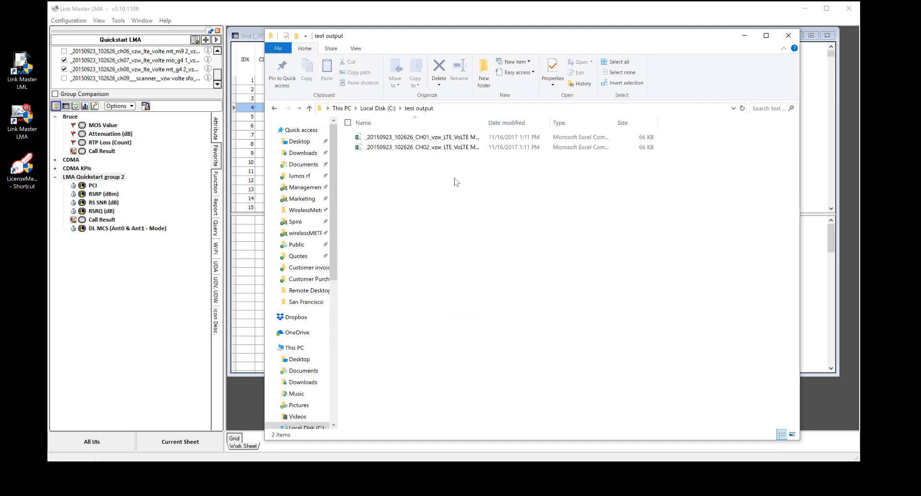
double_click(488, 121)
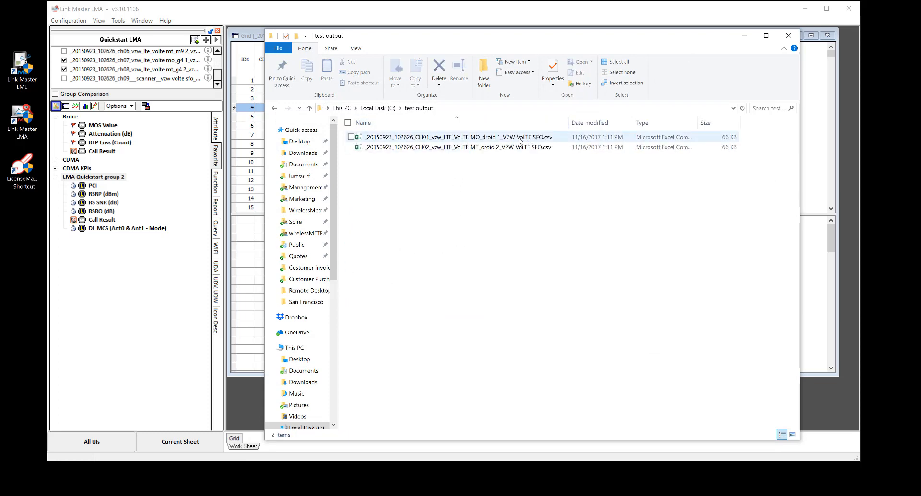
Open the converted CH01 MO_droid 1 CSV file in Excel, then widen and reposition its window
left_click(460, 137)
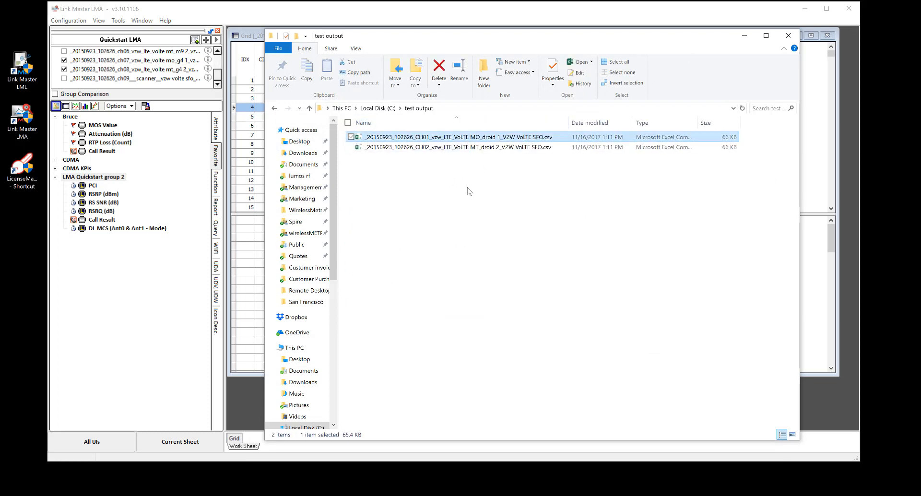
double_click(459, 138)
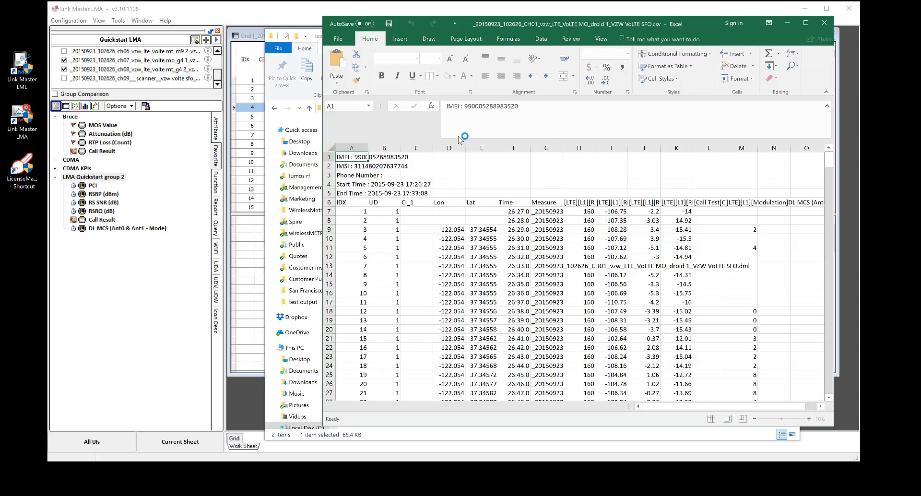
left_click_drag(409, 28, 190, 30)
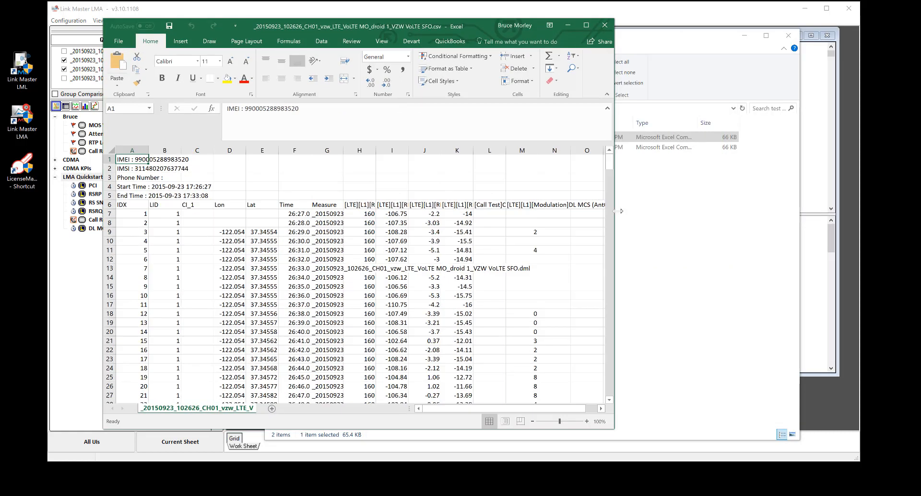
left_click_drag(621, 211, 766, 211)
left_click_drag(421, 27, 463, 27)
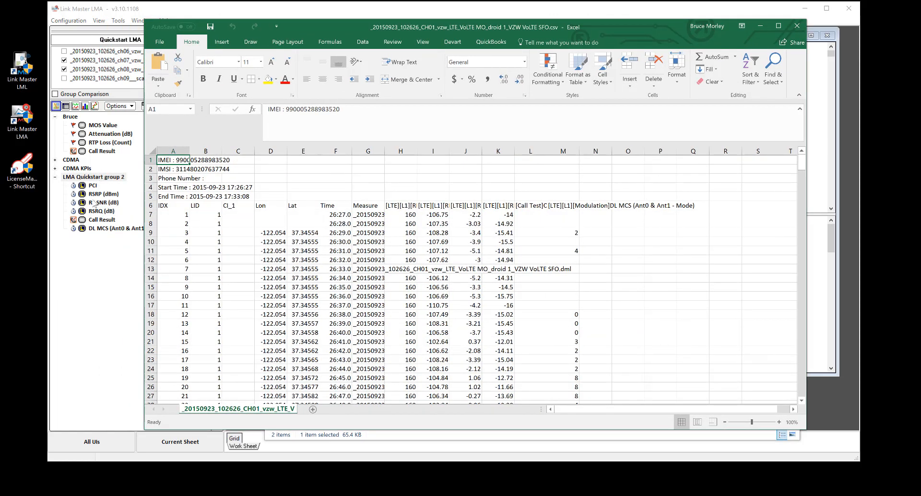
Compare the PCI, RSRP and RS SNR headers in row 6 with the LMA Quickstart group 2 parameters, adjusting the row's height
left_click(397, 206)
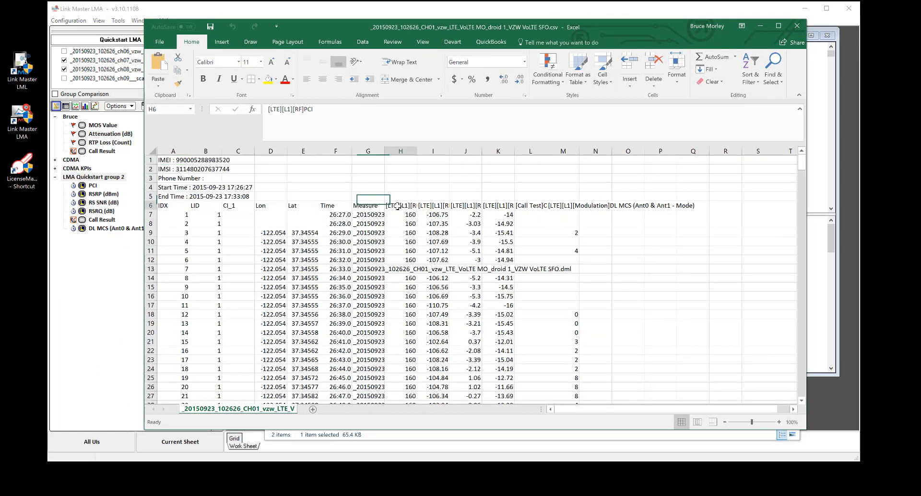
left_click_drag(152, 210, 153, 272)
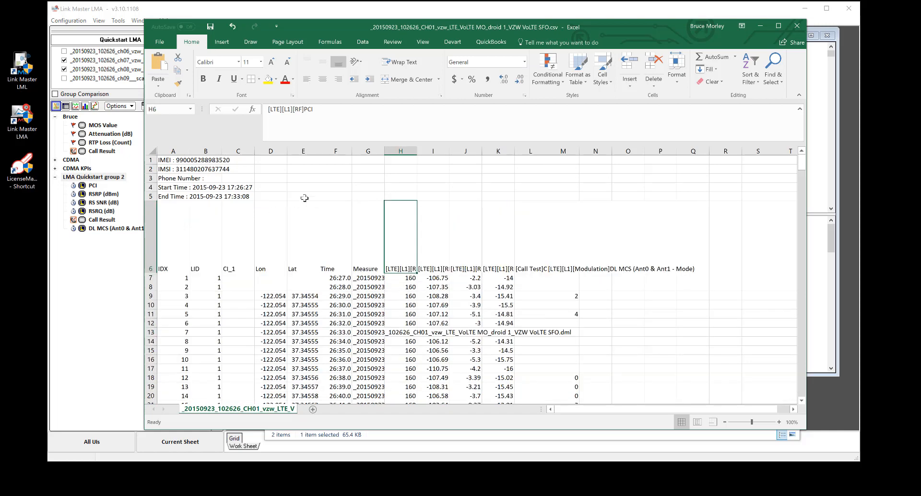
left_click(429, 232)
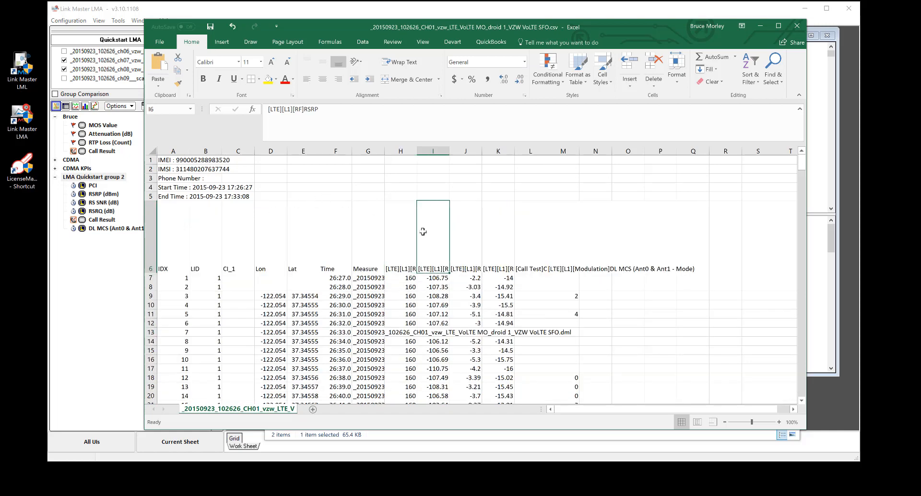
left_click(458, 242)
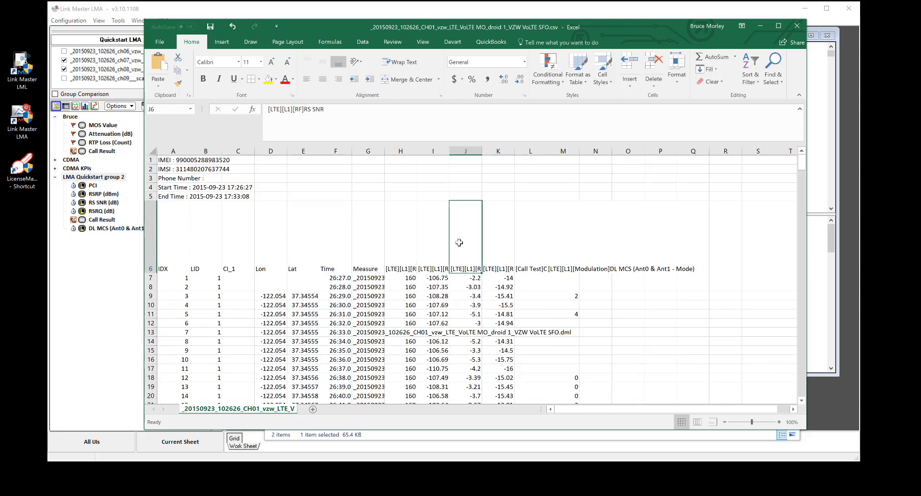
left_click(110, 204)
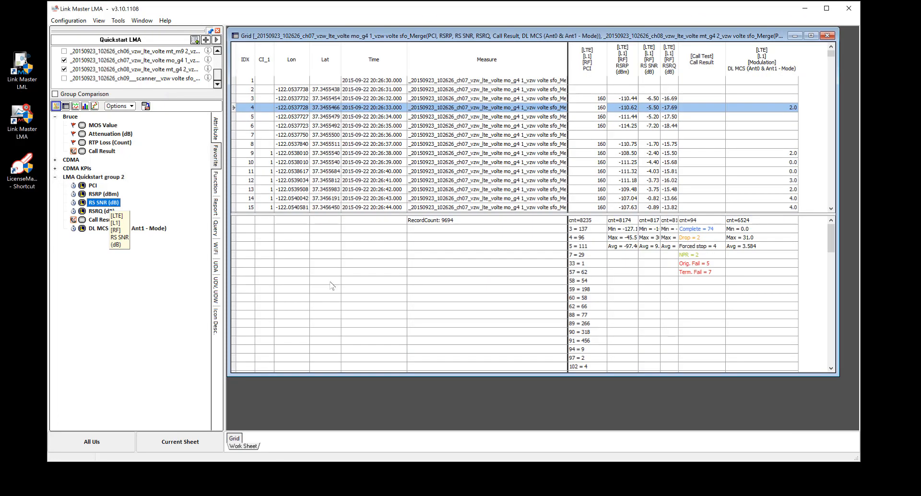
key("alt+Tab")
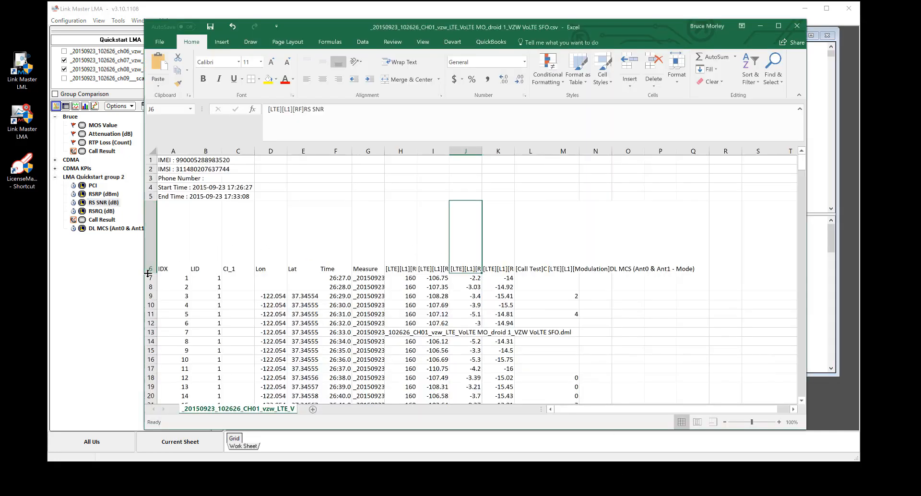
left_click_drag(149, 272, 148, 219)
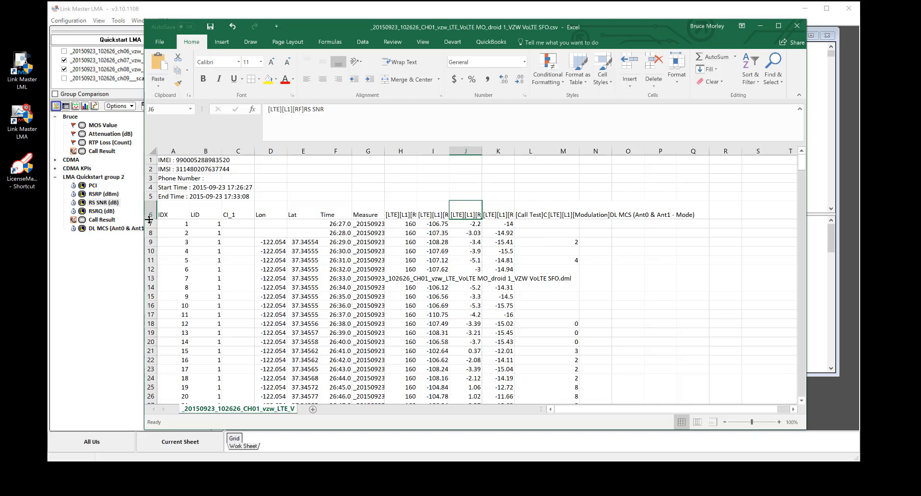